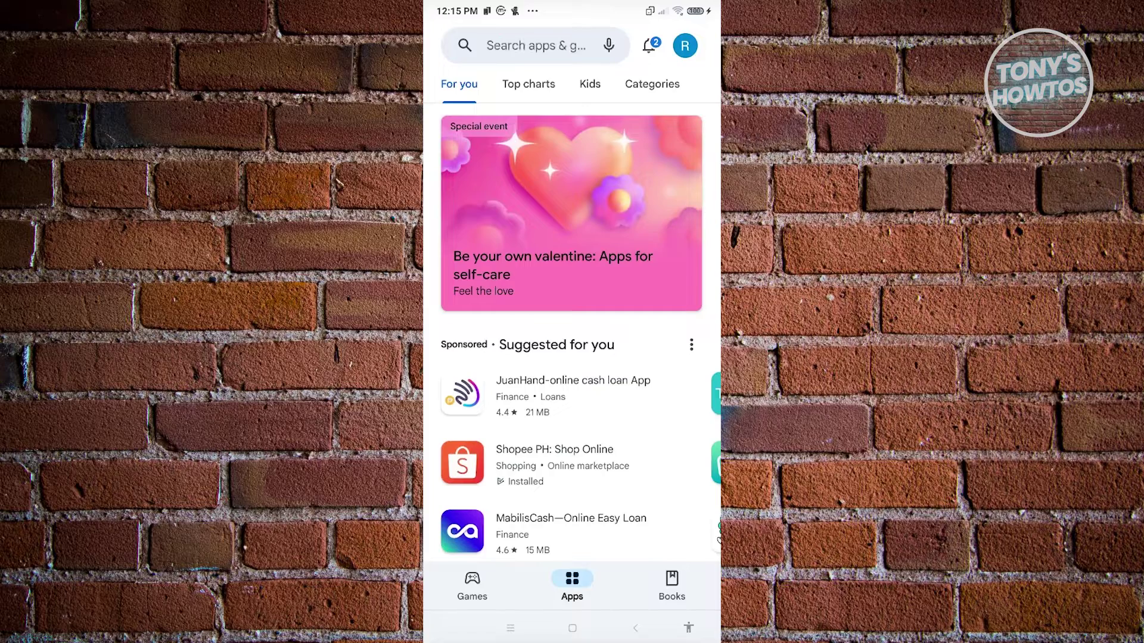
Activate the Play Store search bar so recent searches appear.
{"action": "left_click", "coordinate": [536, 46]}
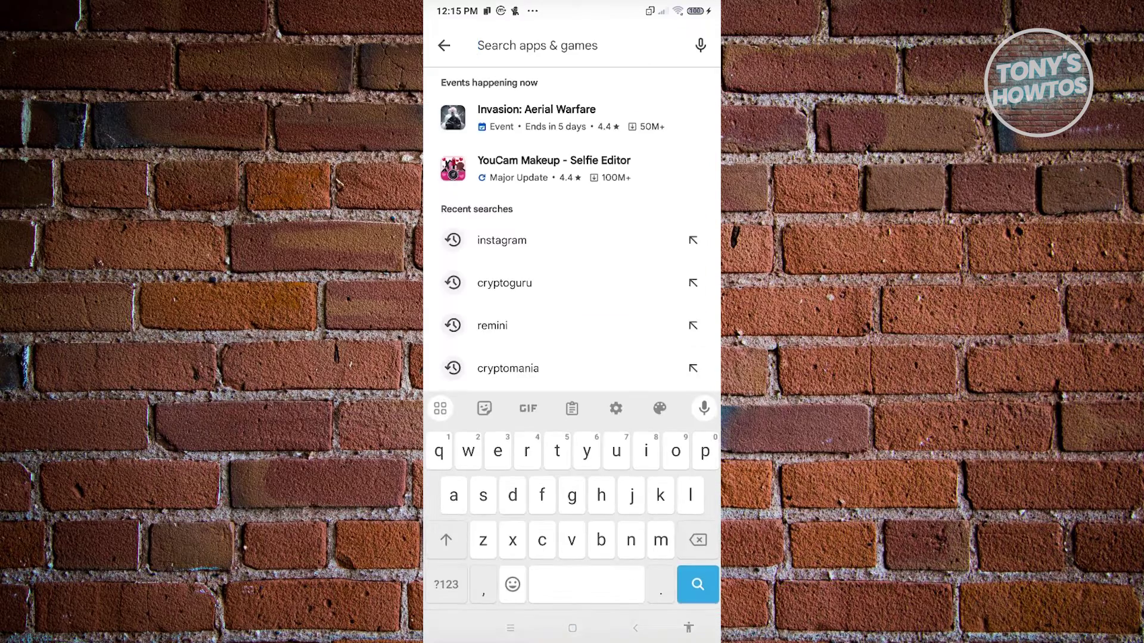
{"action": "type", "text": "crypt"}
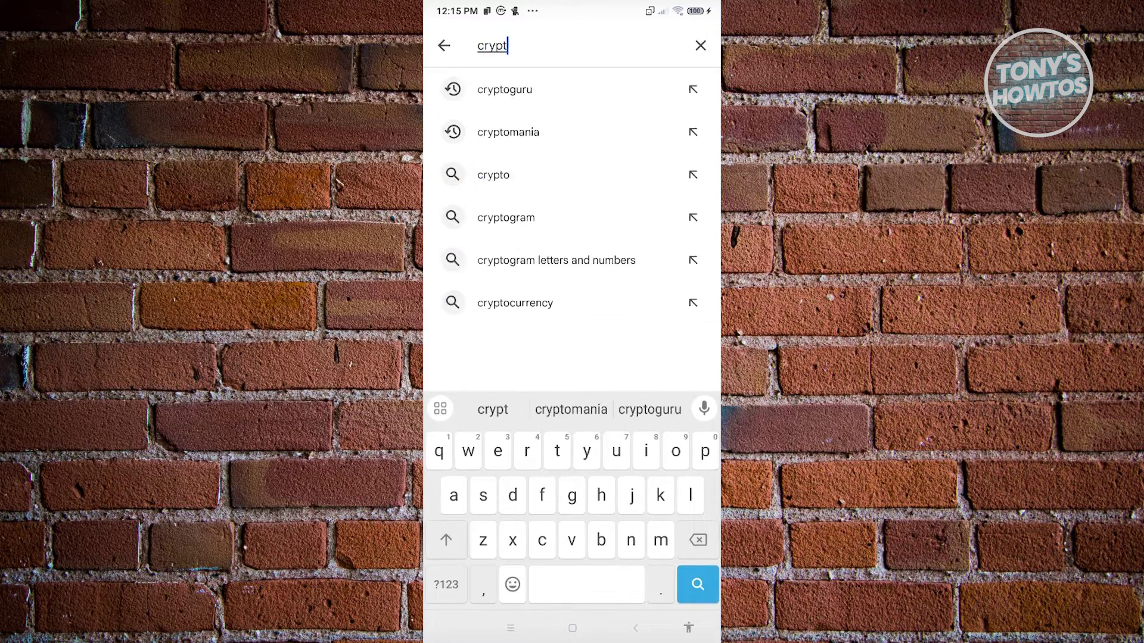
Search 'crypt' and open CryptoGuru, showing a $3,000 virtual balance.
{"action": "left_click", "coordinate": [505, 85]}
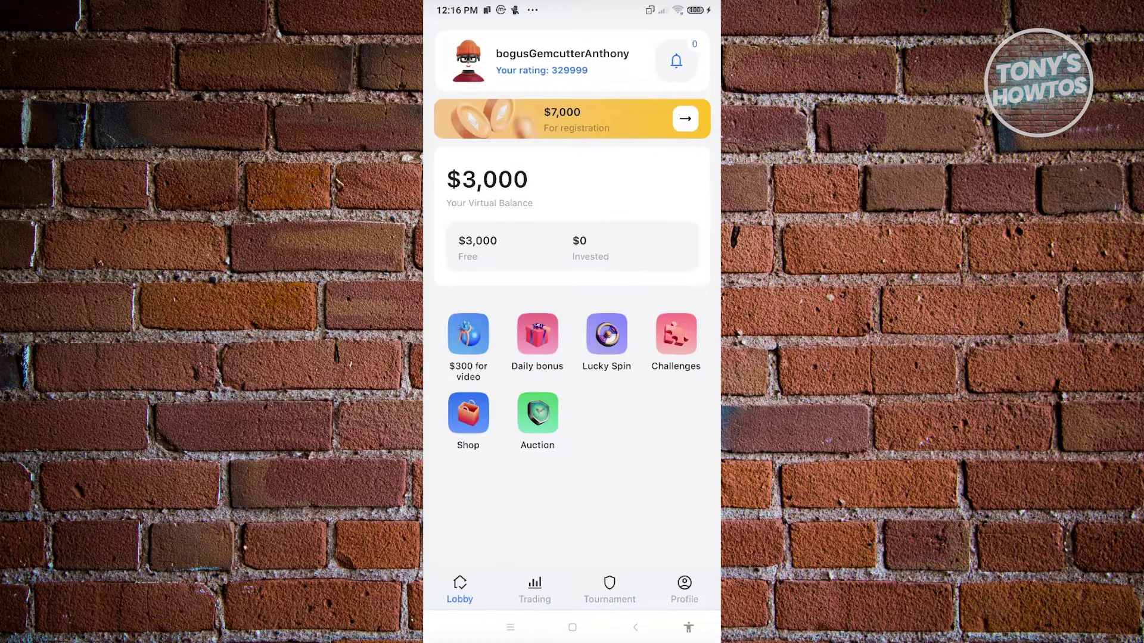
Visit Lucky Spin, return to the lobby, and try the $300 video bonus.
{"action": "left_click", "coordinate": [606, 335]}
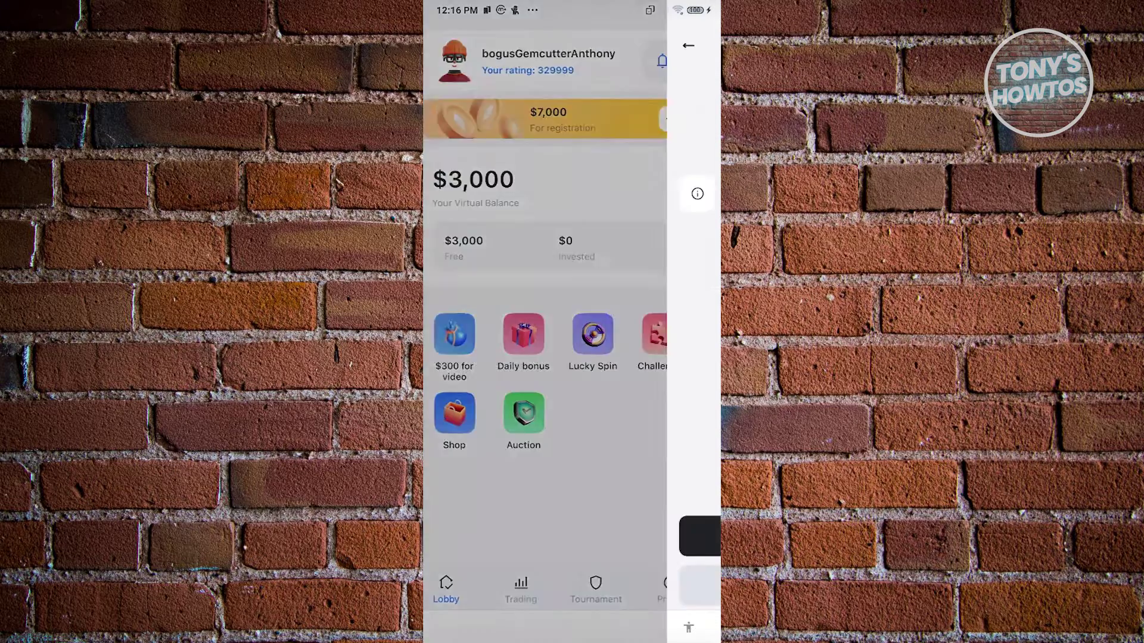
{"action": "left_click", "coordinate": [636, 627]}
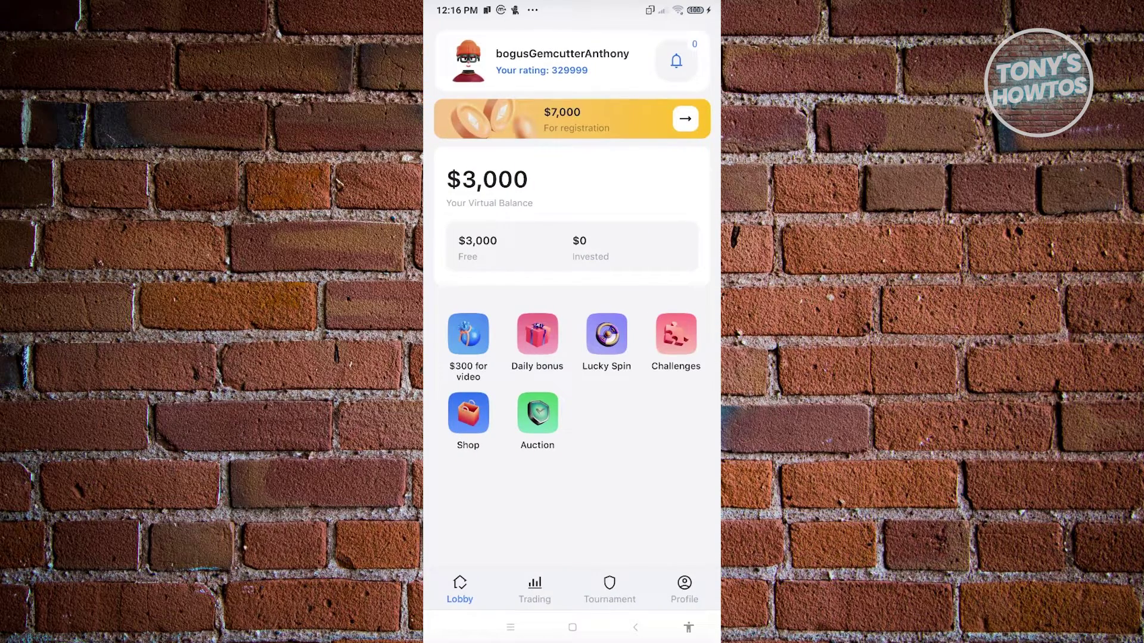
{"action": "left_click", "coordinate": [468, 335]}
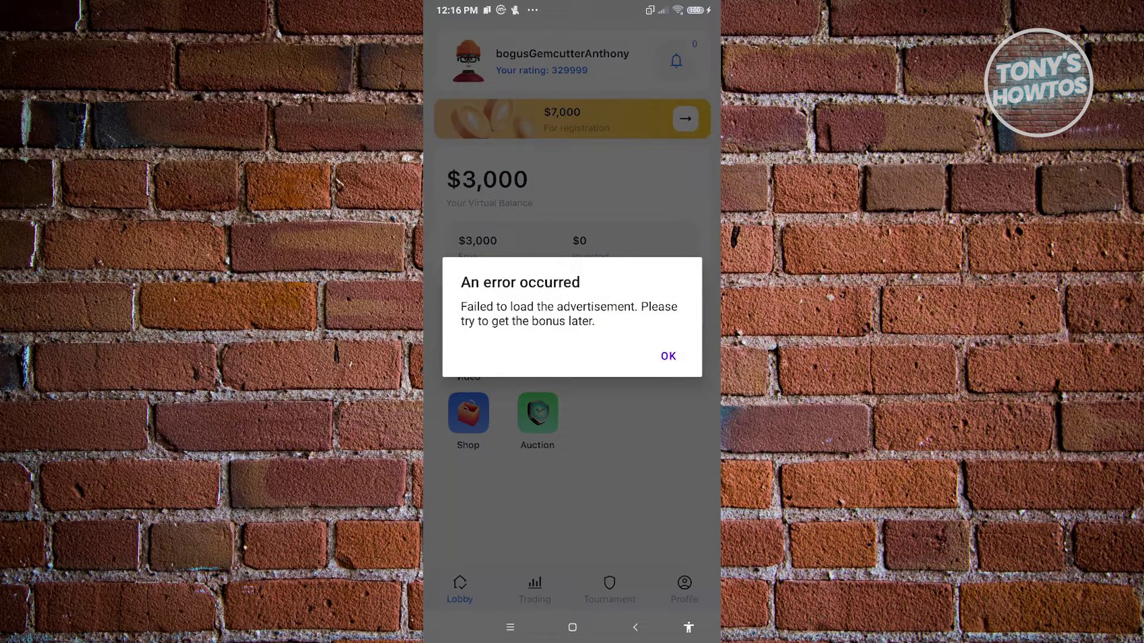
Dismiss the ad-load error and open the Daily bonus Rewards list.
{"action": "left_click", "coordinate": [667, 356]}
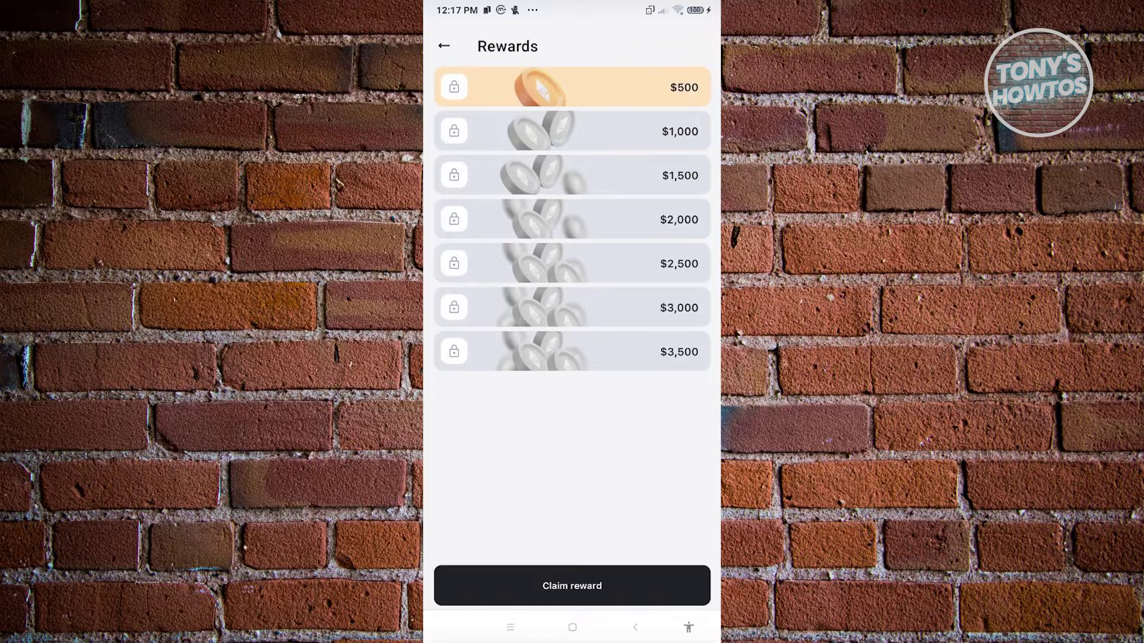
Claim the $500 daily reward and return to the lobby at $3,500.
{"action": "left_click", "coordinate": [572, 586]}
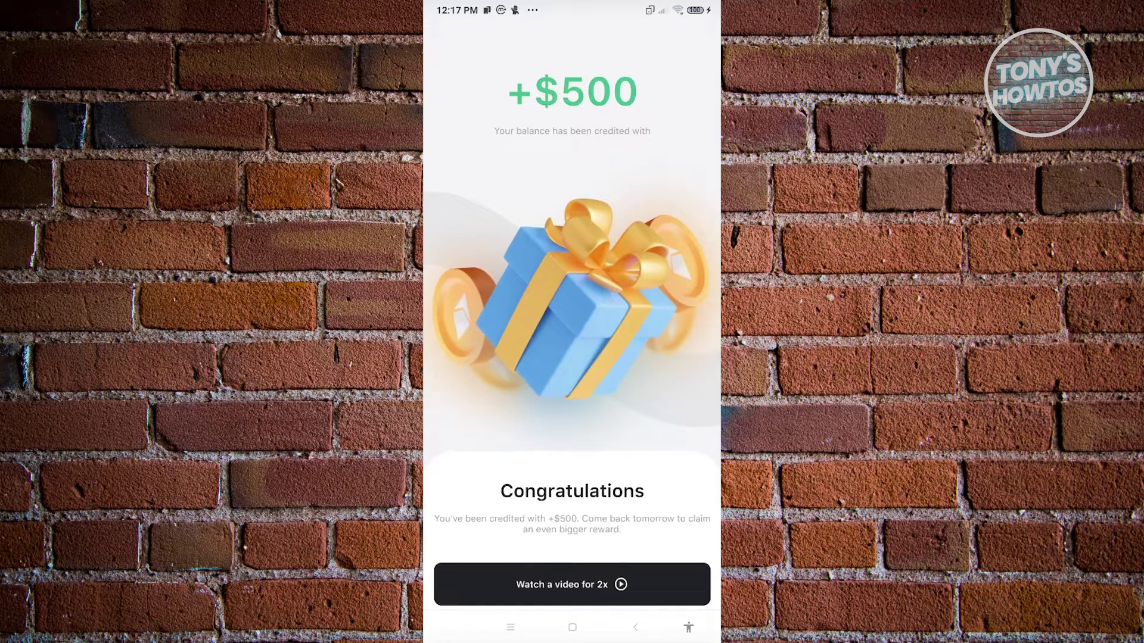
{"action": "left_click", "coordinate": [635, 627]}
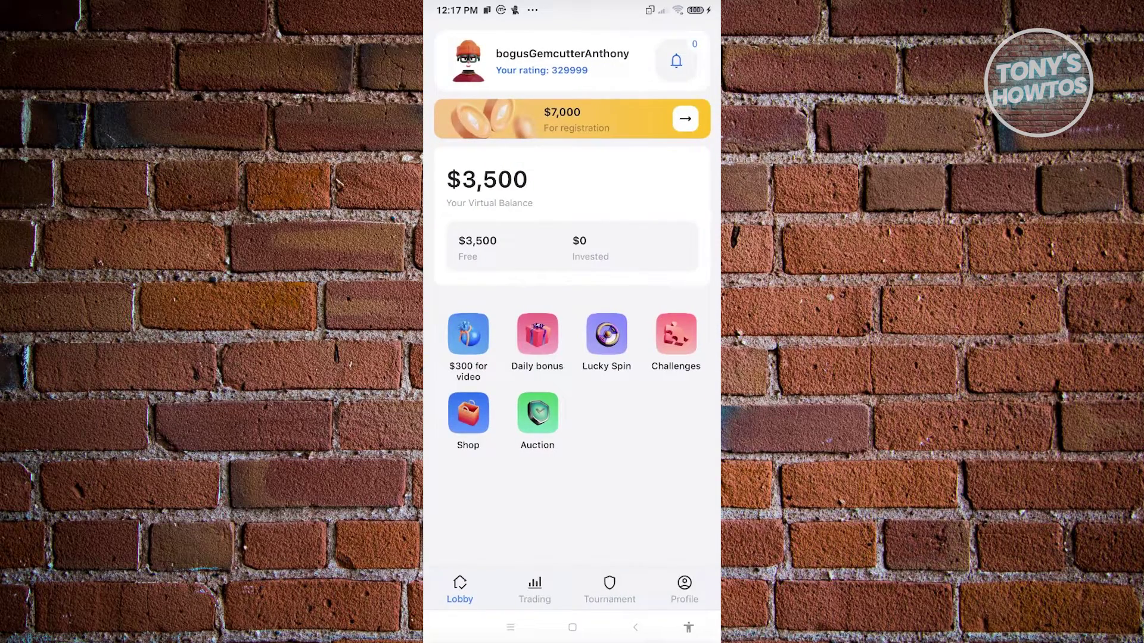
View the Profile page's $3,500 balance, zero deals and zero tournament wins.
{"action": "left_click", "coordinate": [683, 589]}
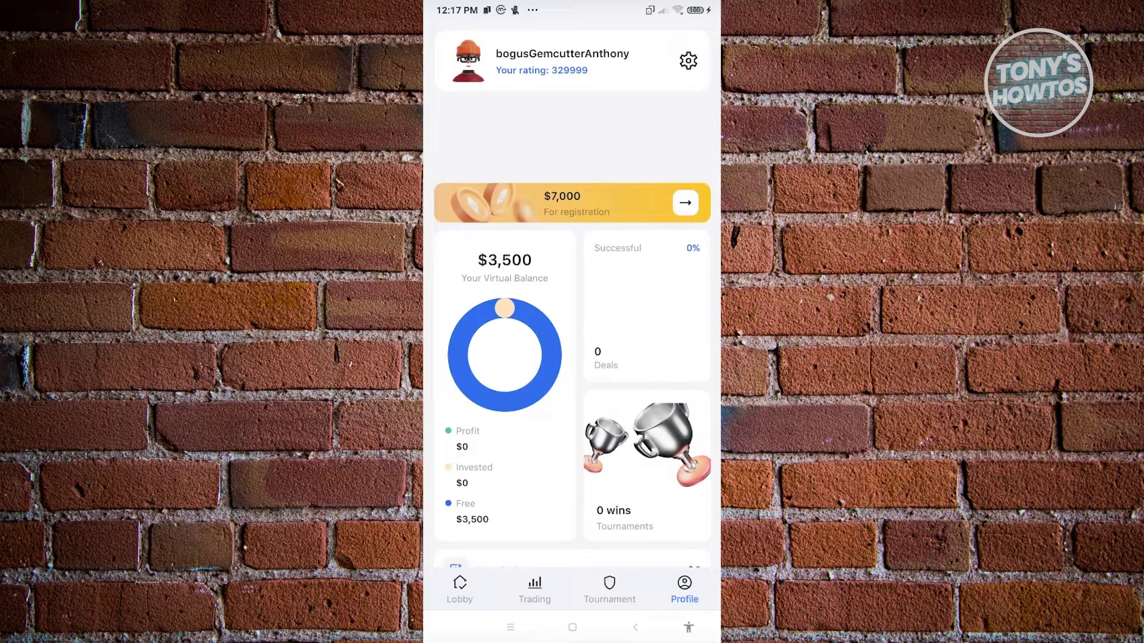
{"action": "scroll", "coordinate": [572, 358], "scroll_direction": "down", "scroll_amount": 3}
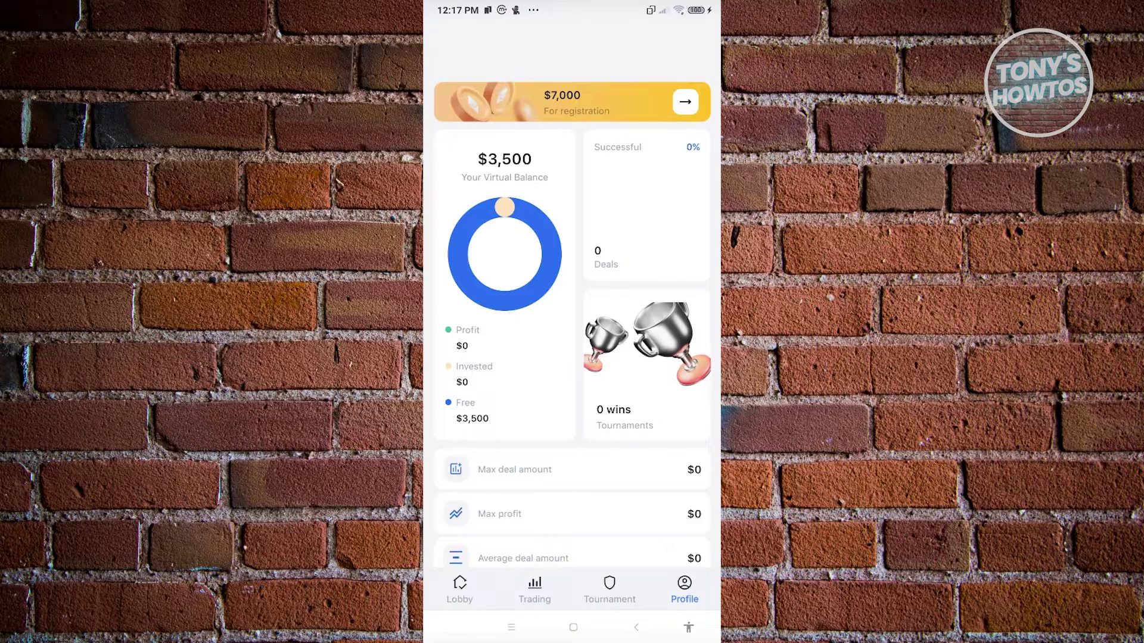
{"action": "scroll", "coordinate": [572, 358], "scroll_direction": "down", "scroll_amount": 2}
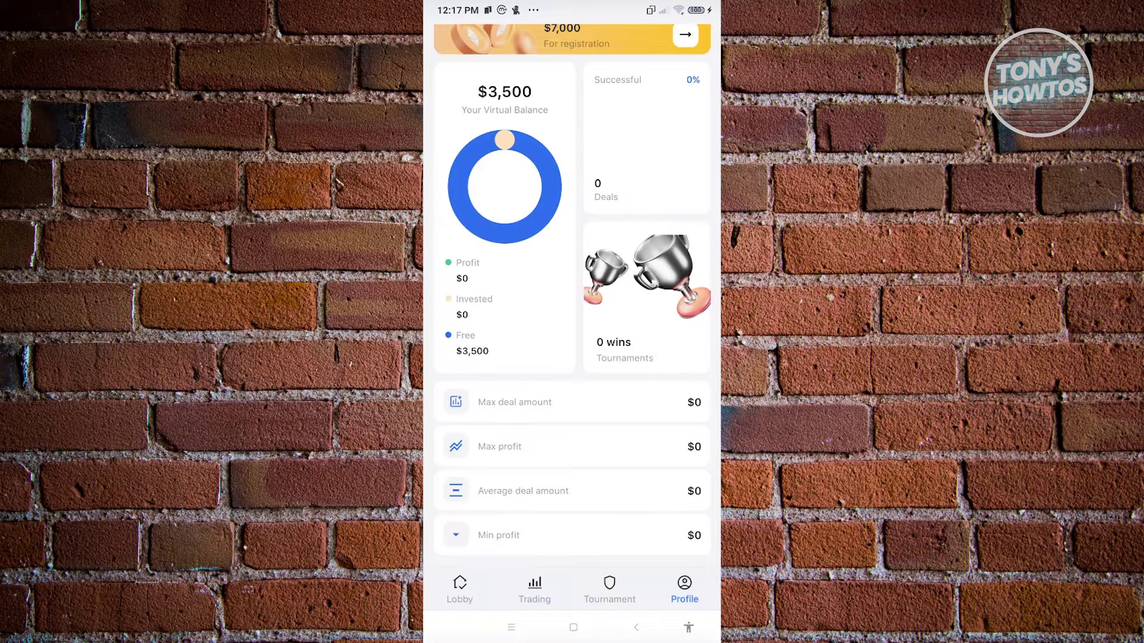
{"action": "scroll", "coordinate": [572, 322], "scroll_direction": "up", "scroll_amount": 4}
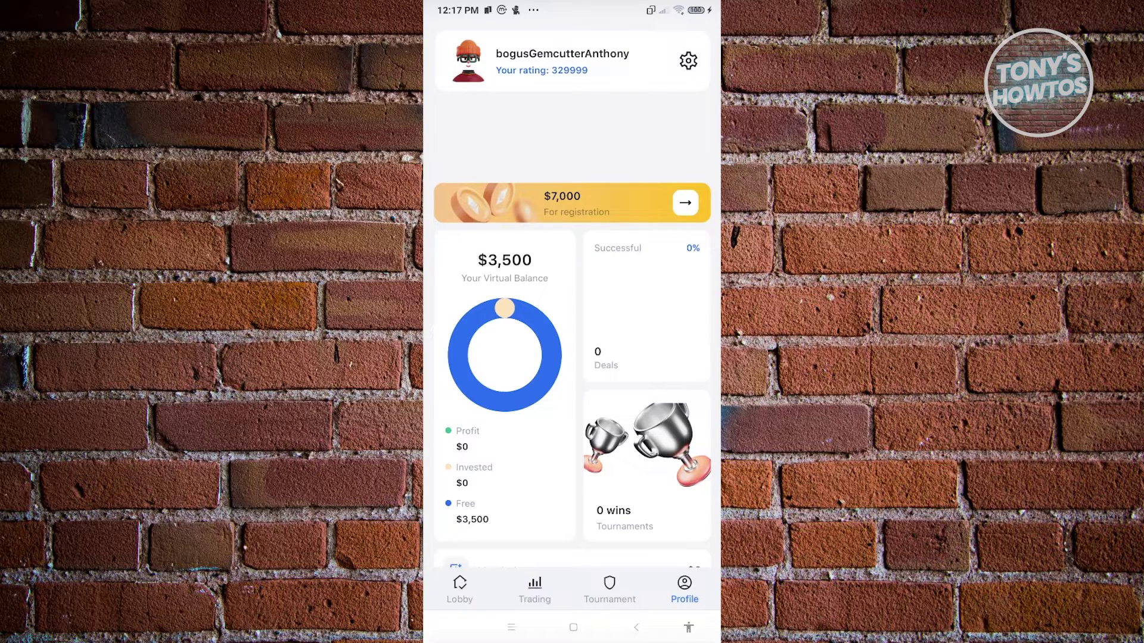
{"action": "left_click", "coordinate": [572, 202]}
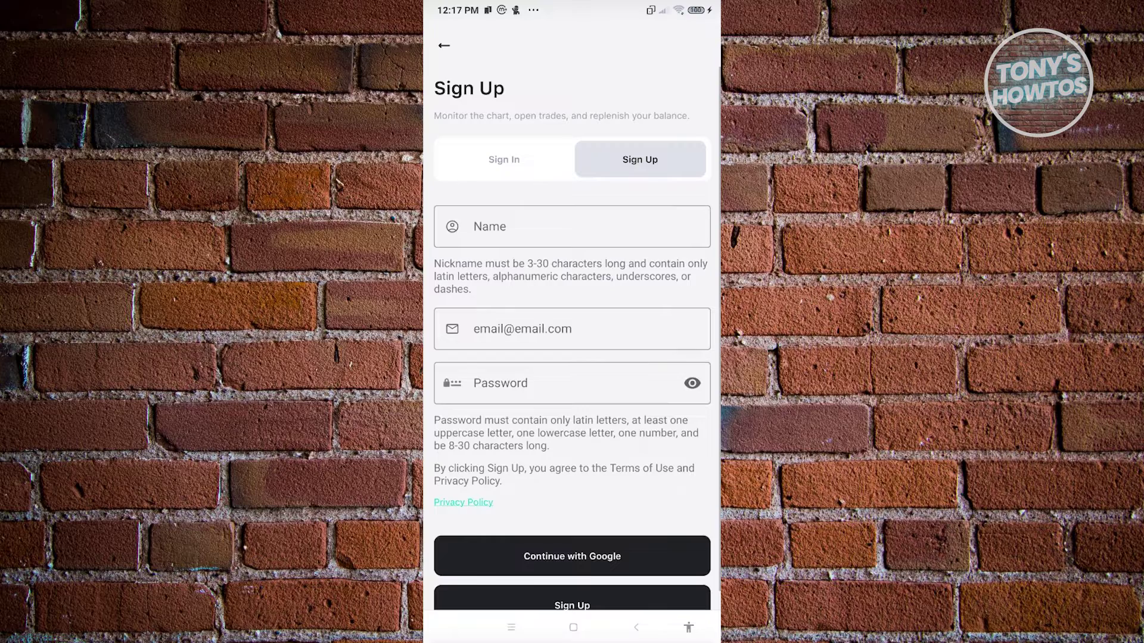
{"action": "scroll", "coordinate": [573, 358], "scroll_direction": "down", "scroll_amount": 1}
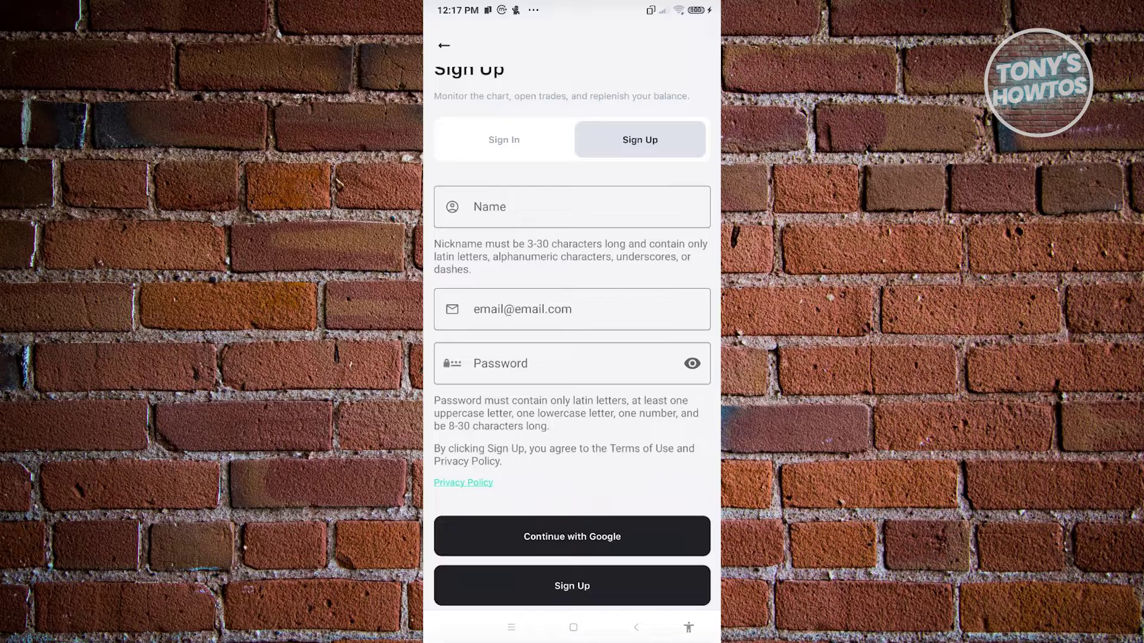
{"action": "scroll", "coordinate": [572, 357], "scroll_direction": "up", "scroll_amount": 1}
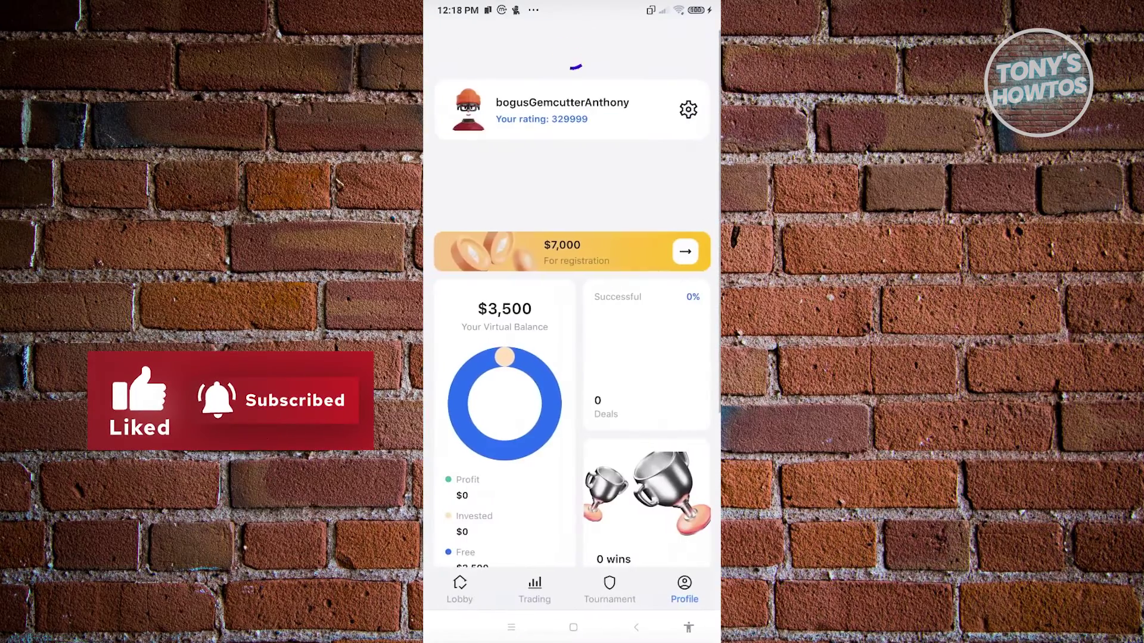
Attempt the weekly tournament despite two ad errors, then open the Trading market list.
{"action": "left_click", "coordinate": [609, 590]}
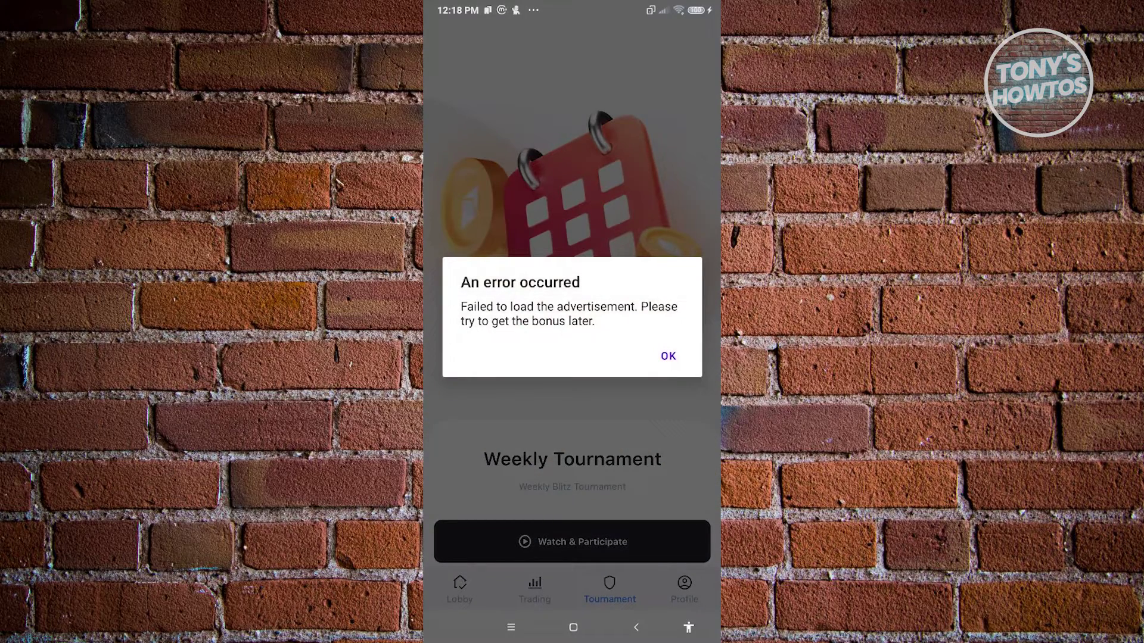
{"action": "left_click", "coordinate": [668, 356]}
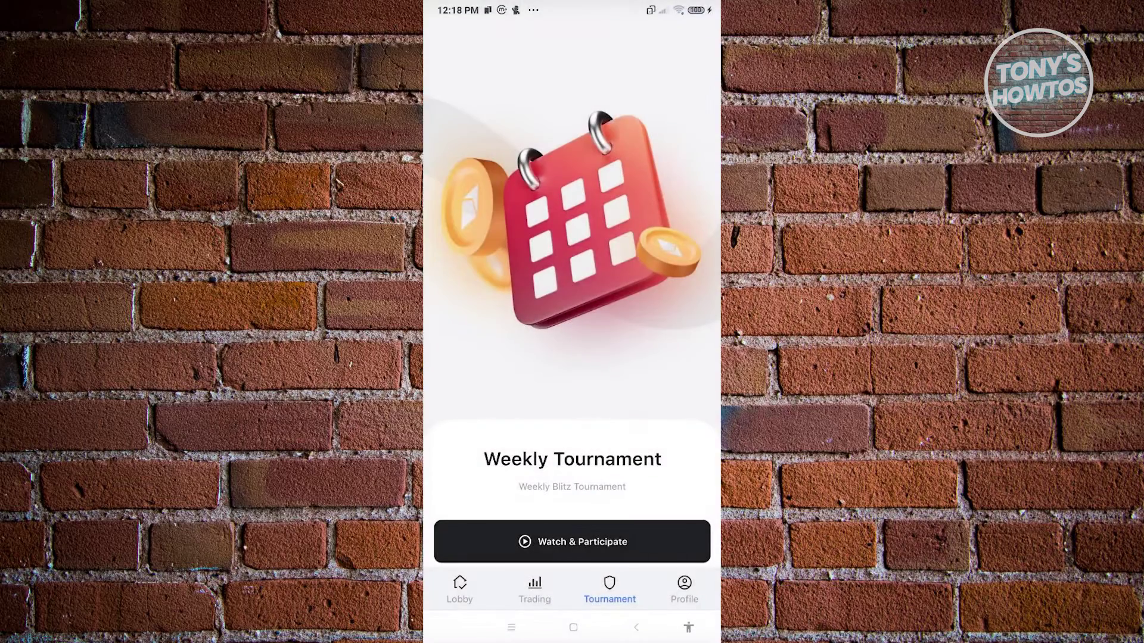
{"action": "left_click", "coordinate": [571, 541]}
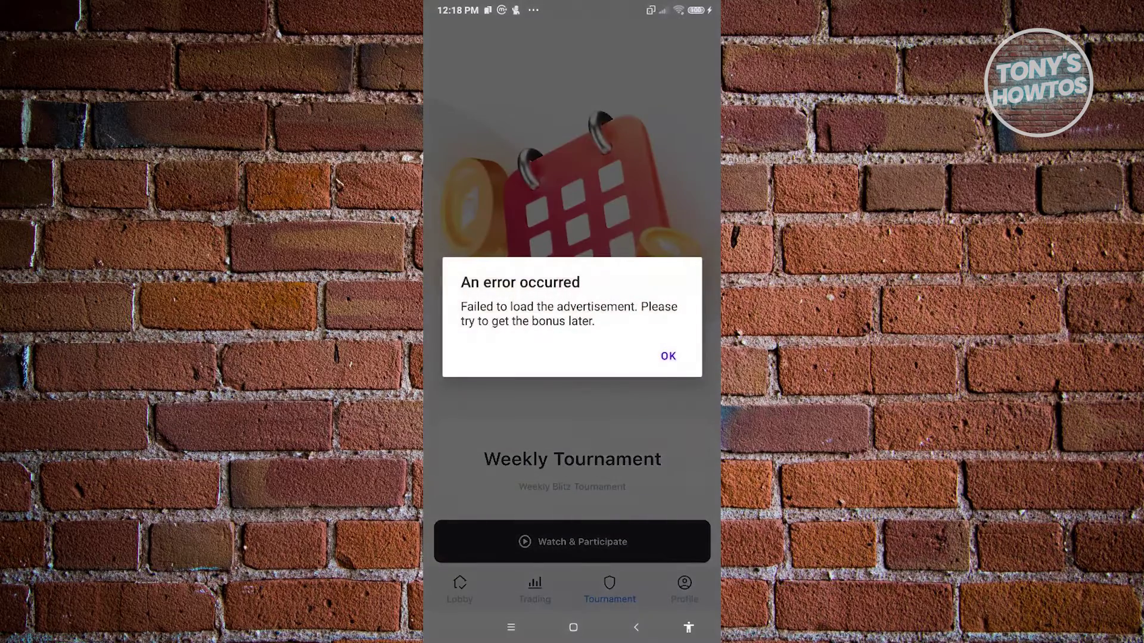
{"action": "left_click", "coordinate": [667, 356]}
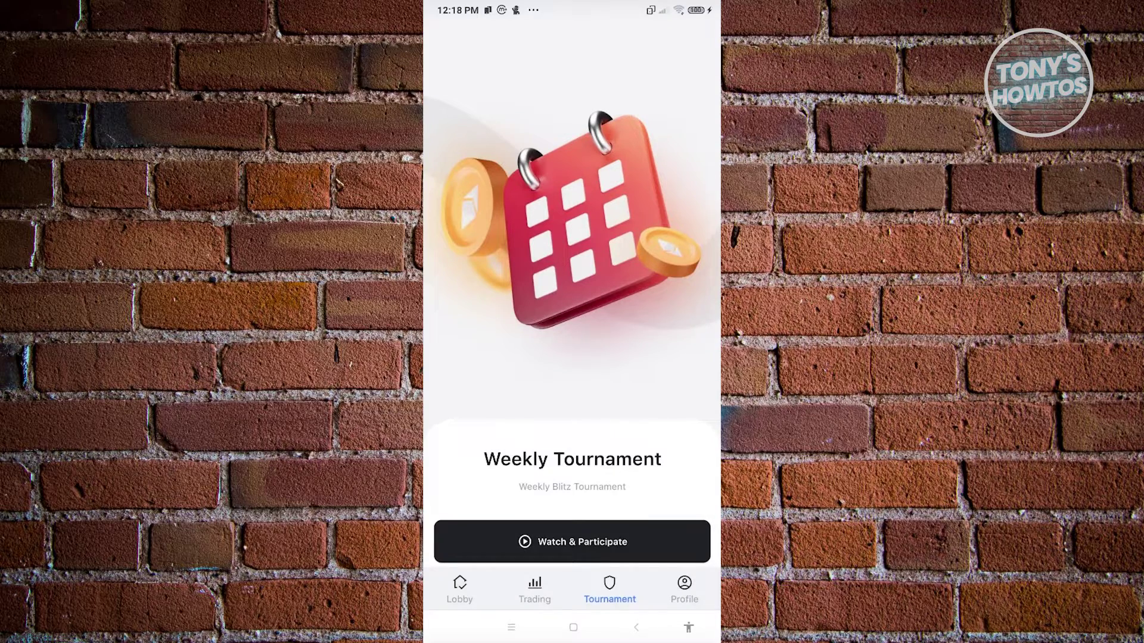
{"action": "left_click", "coordinate": [534, 589]}
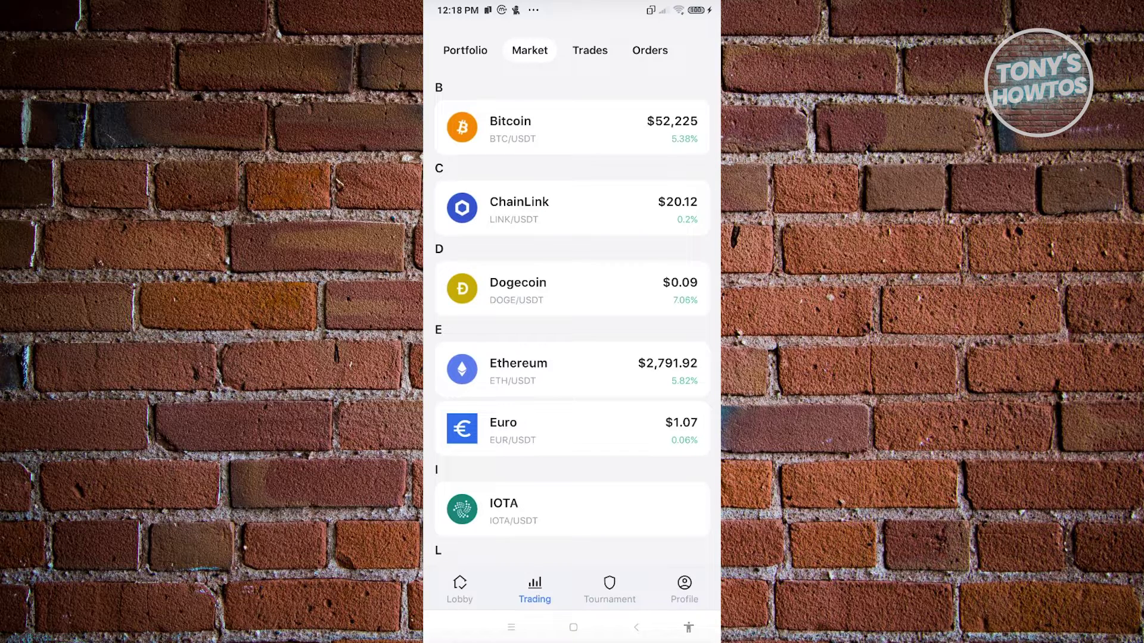
Check the Portfolio, Trades and Orders tabs, find them empty, and return to Market.
{"action": "left_click", "coordinate": [465, 50]}
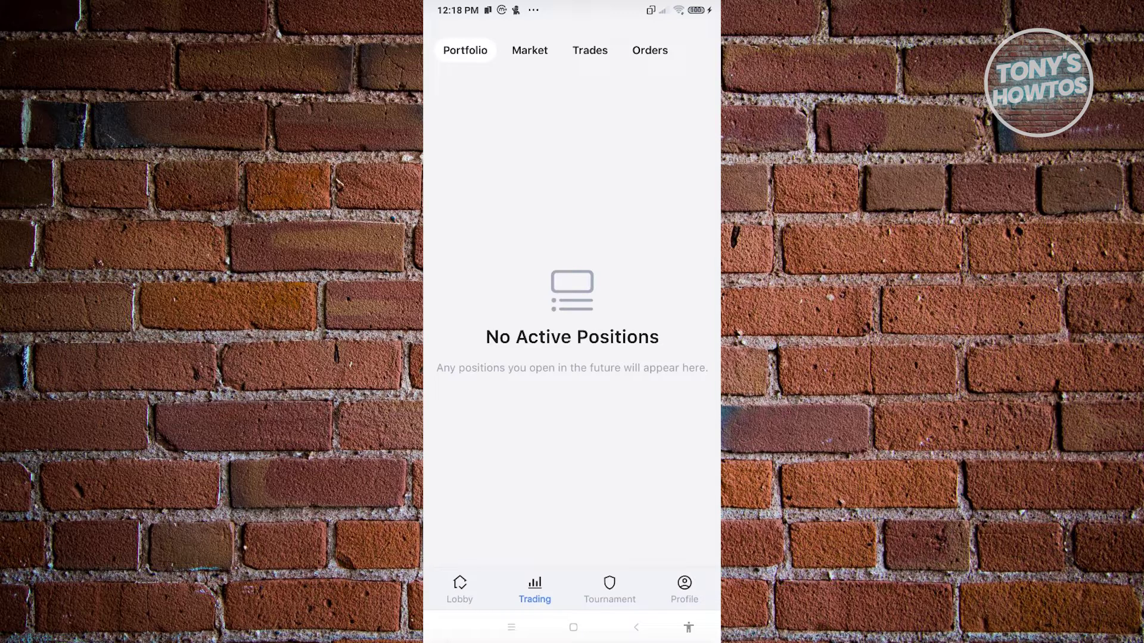
{"action": "left_click", "coordinate": [530, 50]}
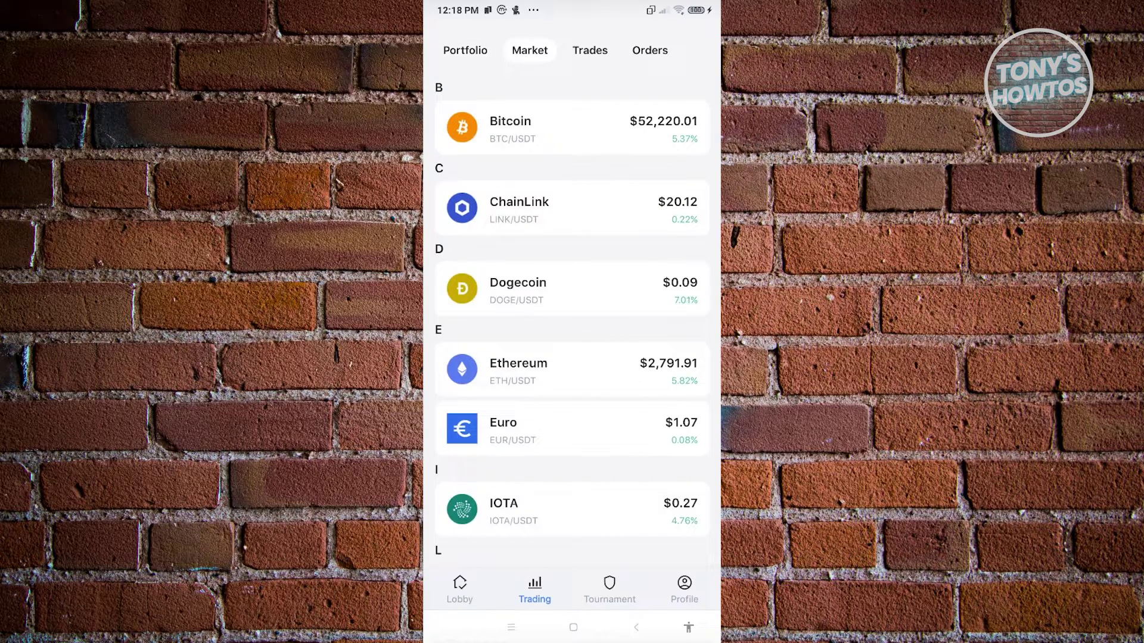
{"action": "scroll", "coordinate": [572, 358], "scroll_direction": "down", "scroll_amount": 3}
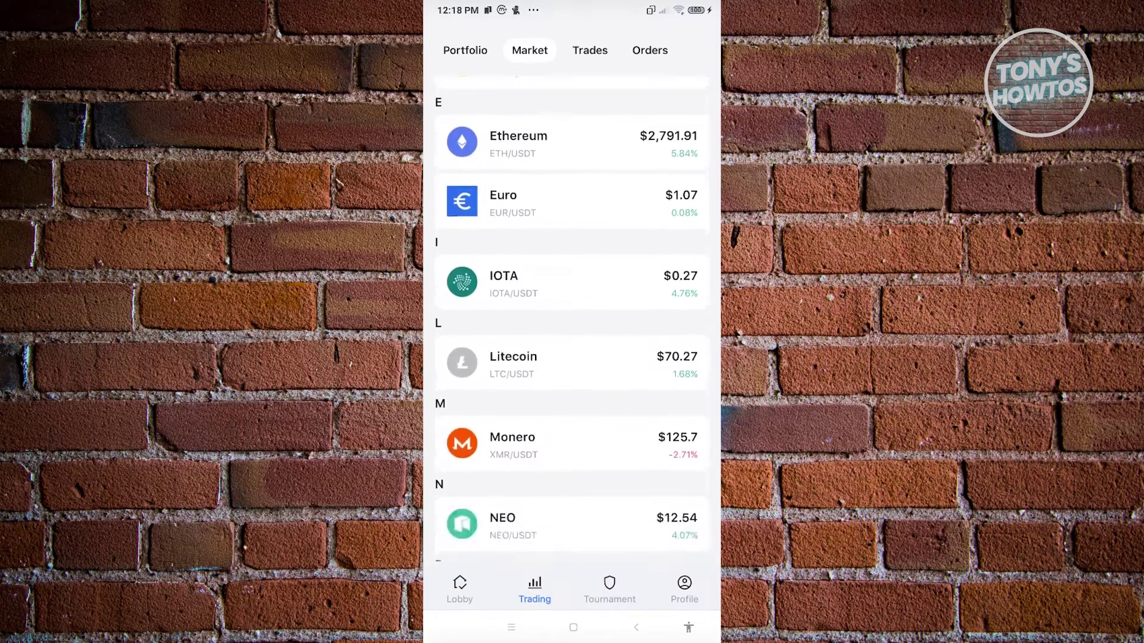
{"action": "scroll", "coordinate": [572, 357], "scroll_direction": "up", "scroll_amount": 4}
{"action": "left_click", "coordinate": [589, 50]}
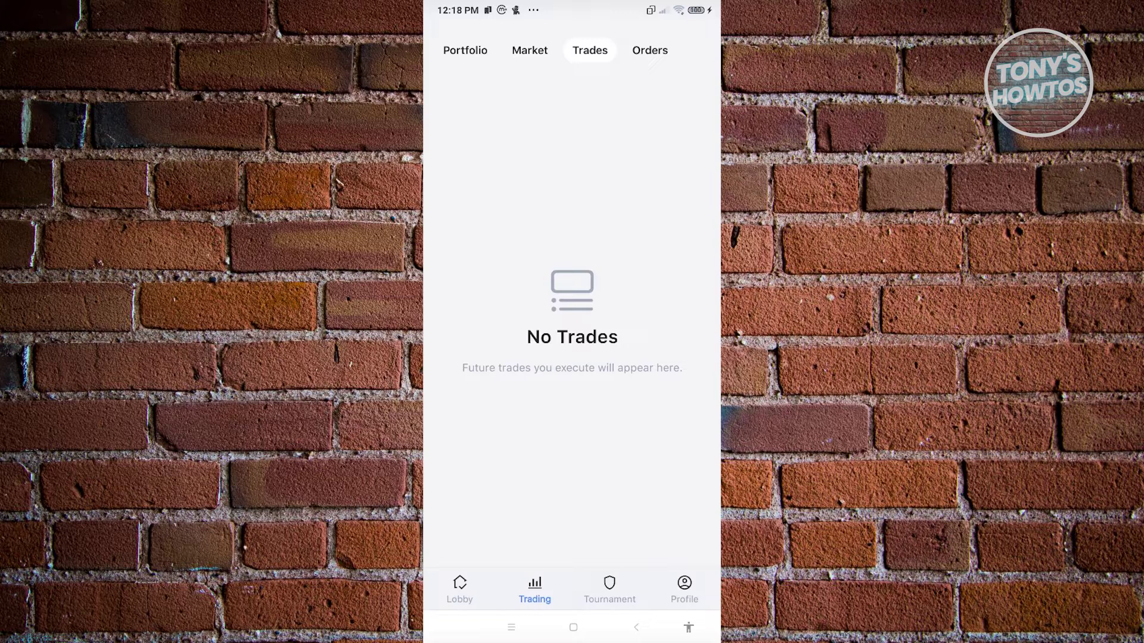
{"action": "left_click", "coordinate": [650, 50]}
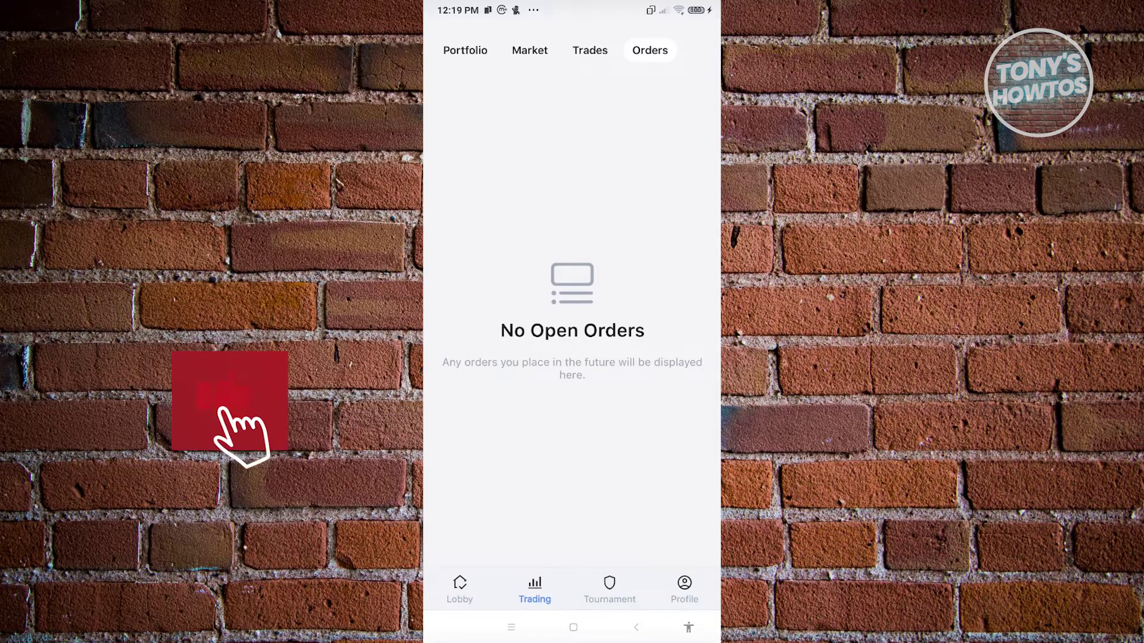
{"action": "left_click", "coordinate": [529, 51]}
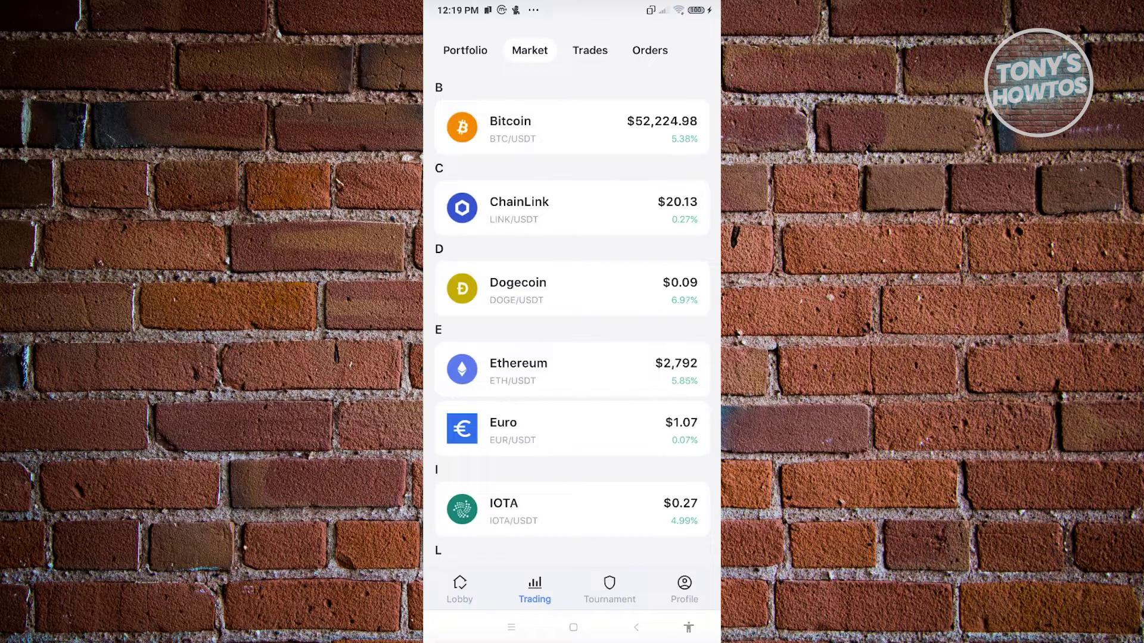
{"action": "scroll", "coordinate": [572, 429], "scroll_direction": "down", "scroll_amount": 1}
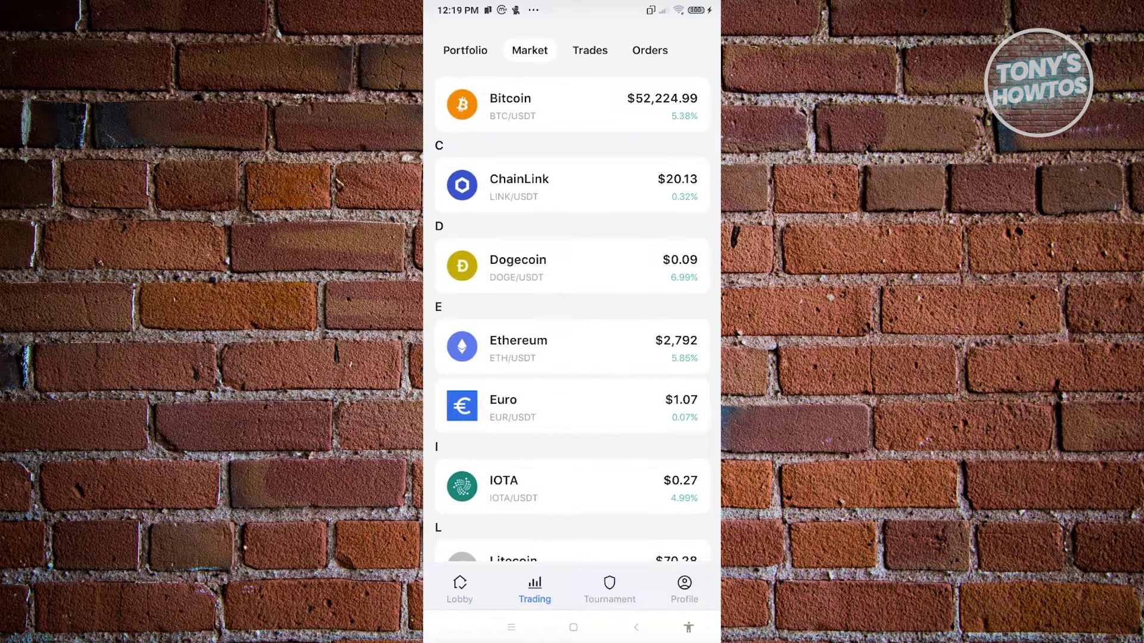
Browse the Ethereum and Dogecoin pages, ending on Dogecoin with a $0 position.
{"action": "left_click", "coordinate": [572, 266]}
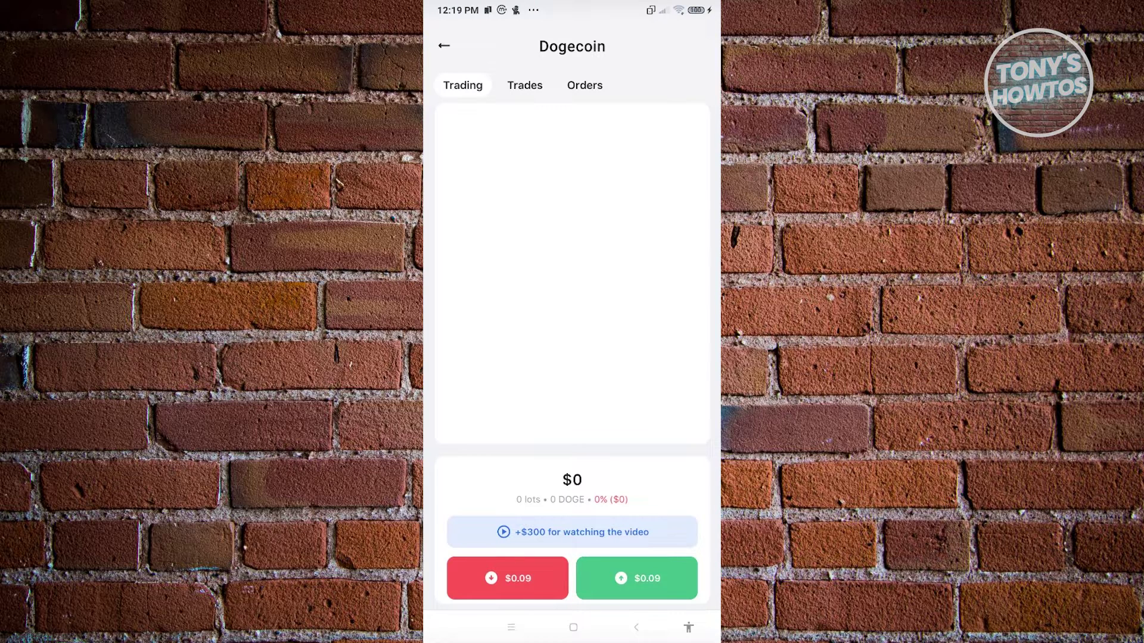
{"action": "left_click", "coordinate": [444, 46]}
{"action": "left_click", "coordinate": [572, 125]}
{"action": "left_click", "coordinate": [444, 46]}
{"action": "left_click", "coordinate": [572, 202]}
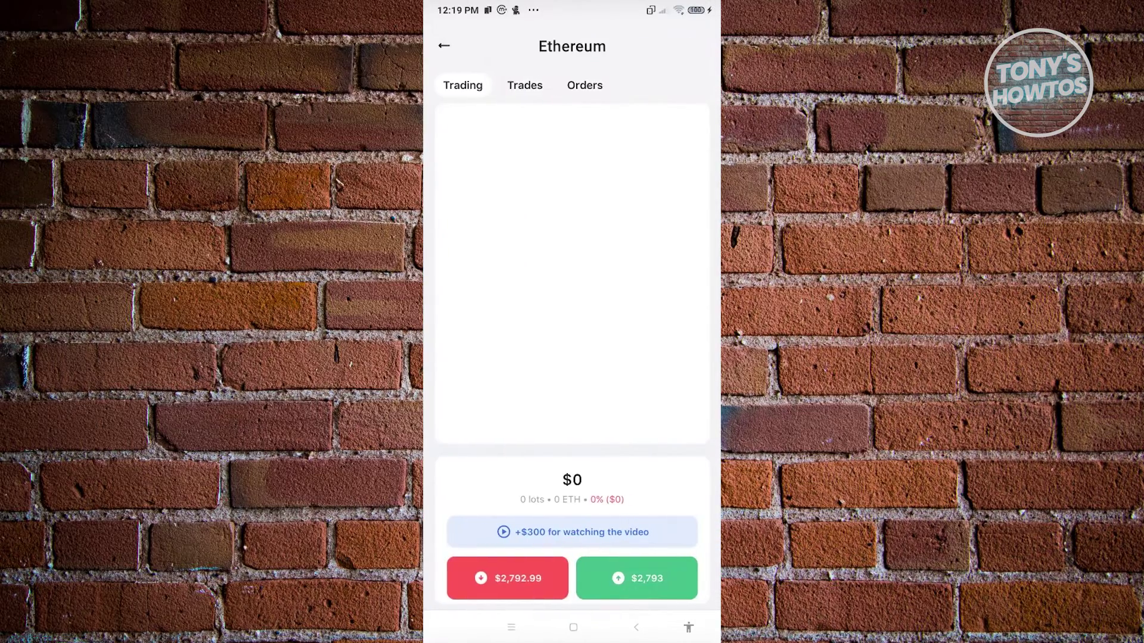
{"action": "left_click", "coordinate": [444, 45]}
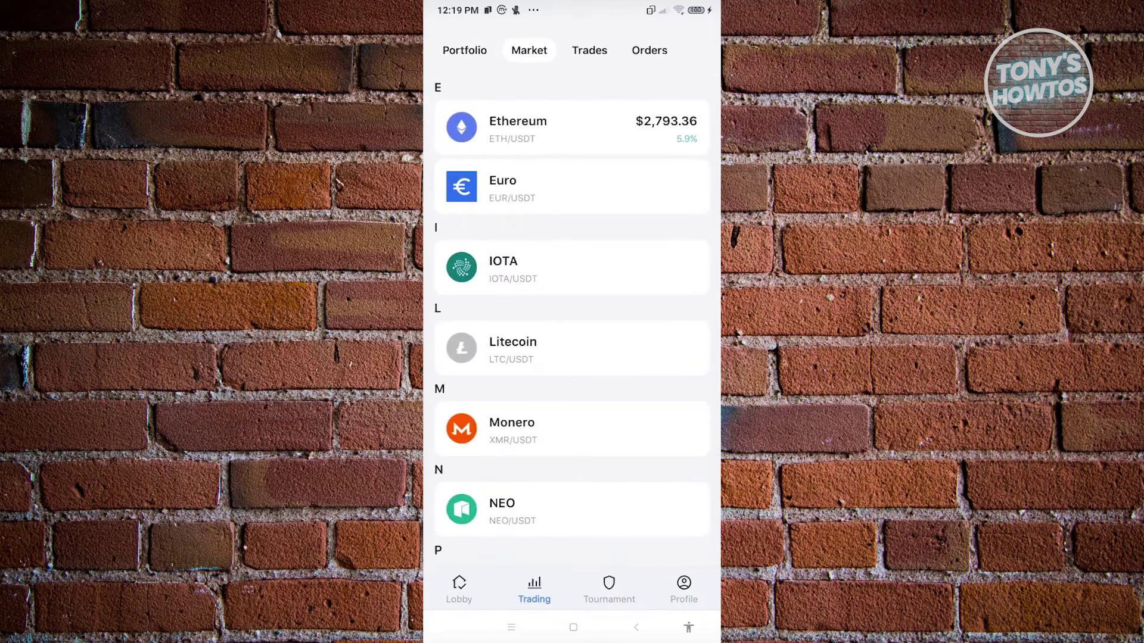
{"action": "left_click", "coordinate": [554, 120]}
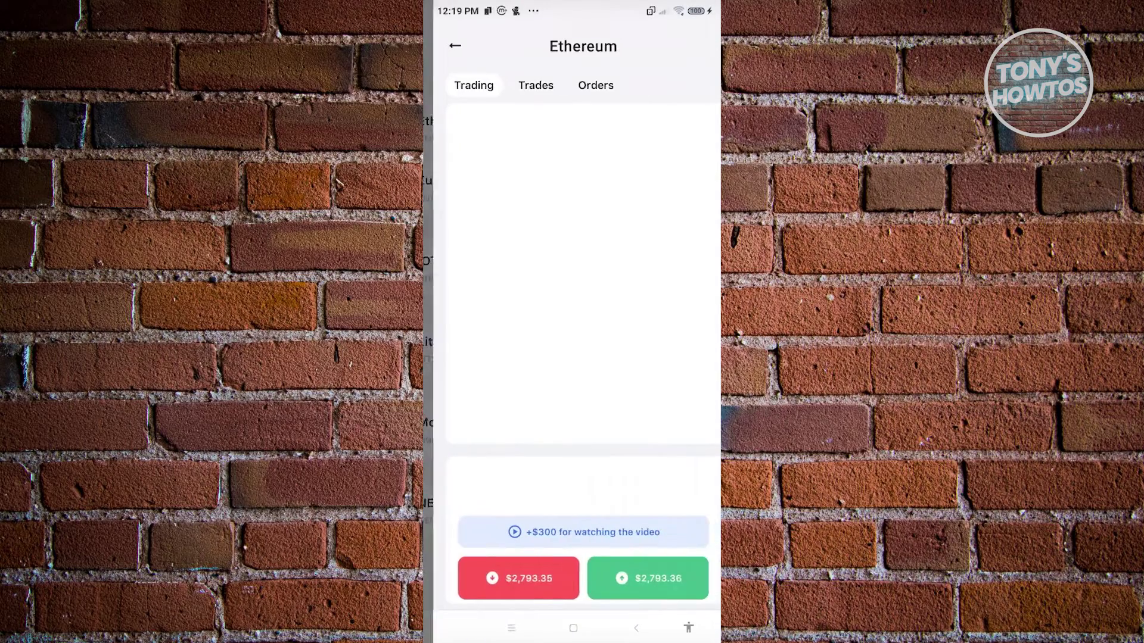
{"action": "left_click", "coordinate": [445, 45]}
{"action": "scroll", "coordinate": [571, 322], "scroll_direction": "up", "scroll_amount": 2}
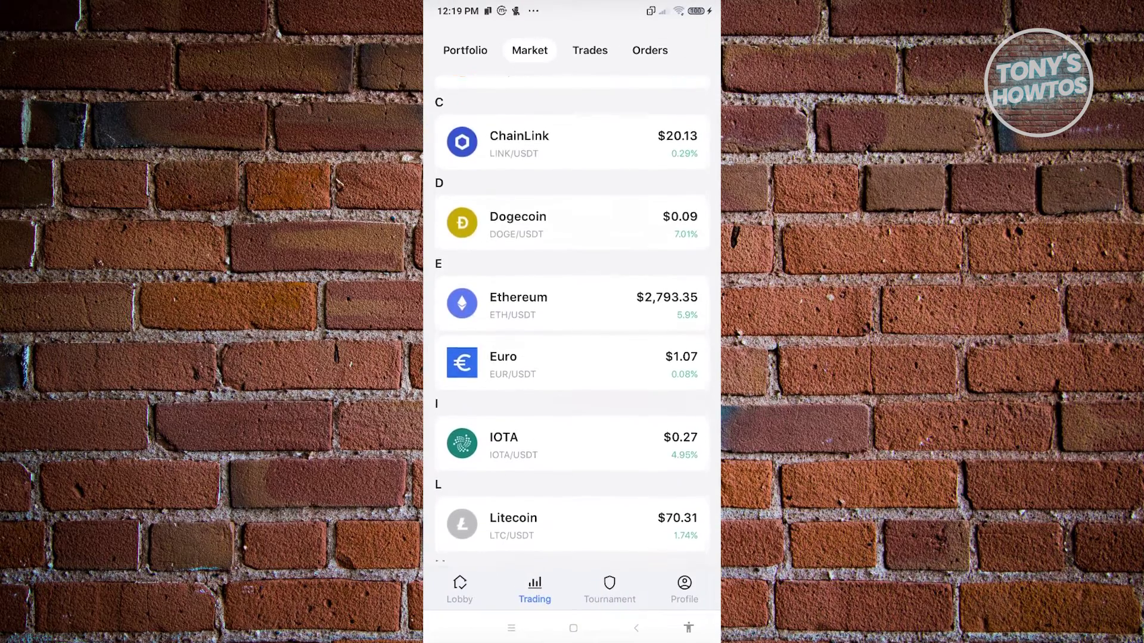
{"action": "left_click", "coordinate": [554, 224]}
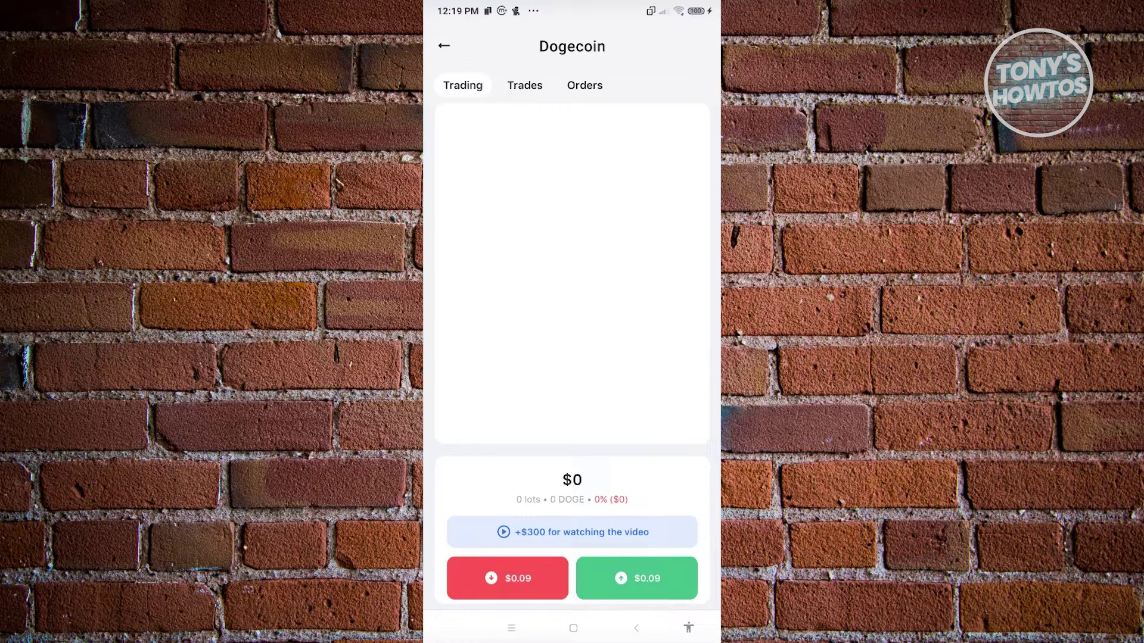
Buy a bullish 145-lot Dogecoin position at x100 leverage.
{"action": "left_click", "coordinate": [636, 579]}
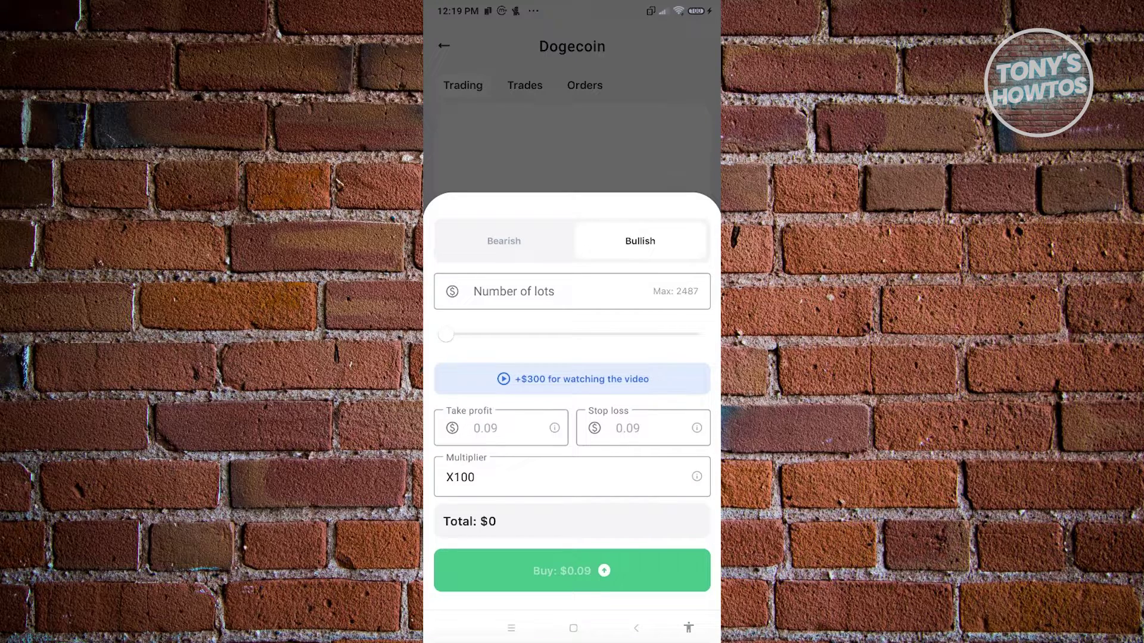
{"action": "left_click_drag", "start_coordinate": [449, 334], "coordinate": [459, 334]}
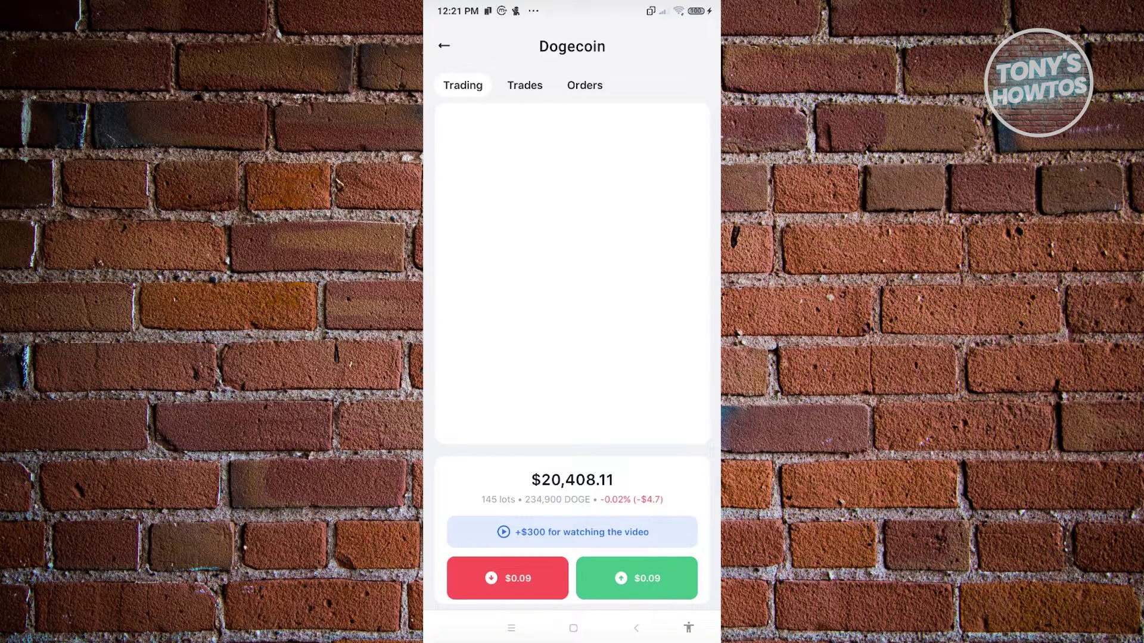
Place a bearish sell order for 115 Dogecoin lots, leaving 30 lots (48,600 DOGE).
{"action": "left_click", "coordinate": [507, 578]}
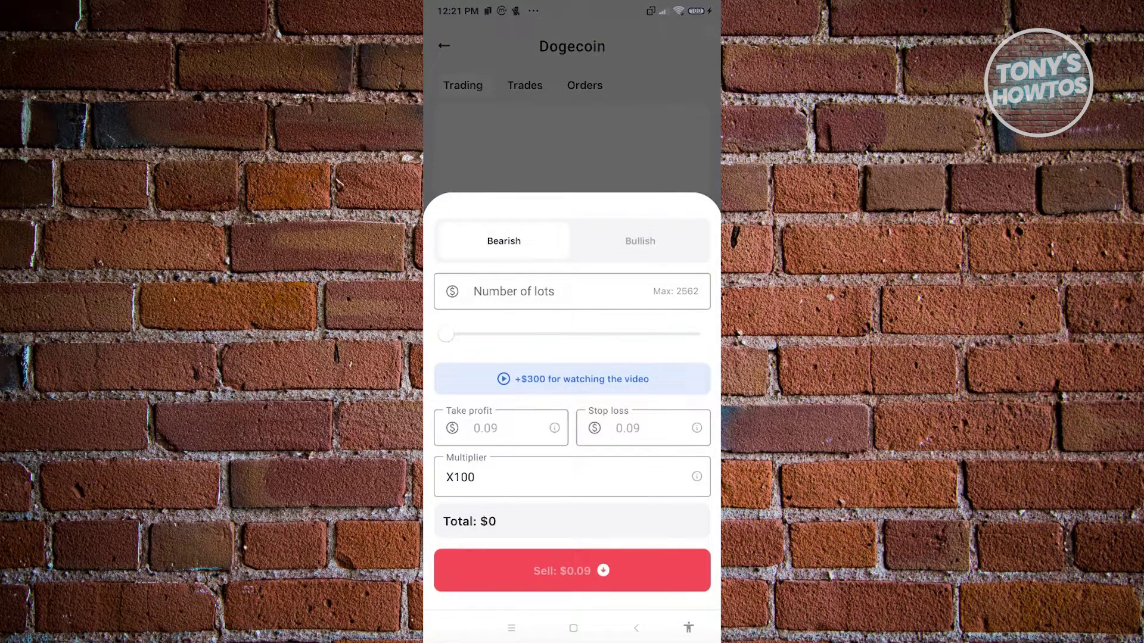
{"action": "left_click_drag", "start_coordinate": [447, 335], "coordinate": [457, 334]}
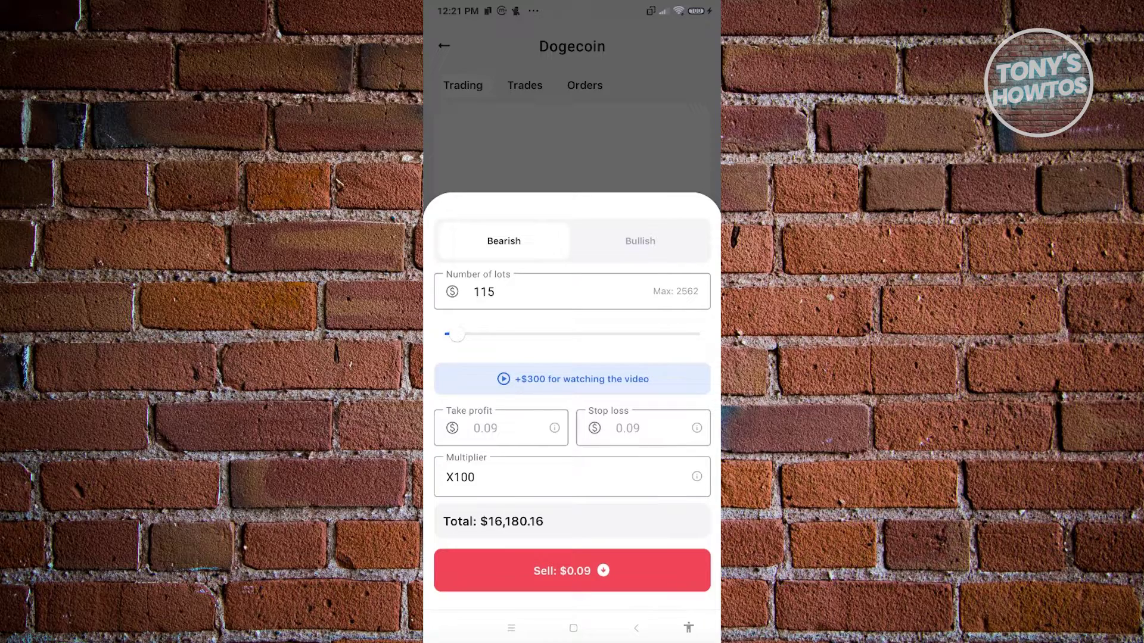
{"action": "left_click", "coordinate": [572, 570]}
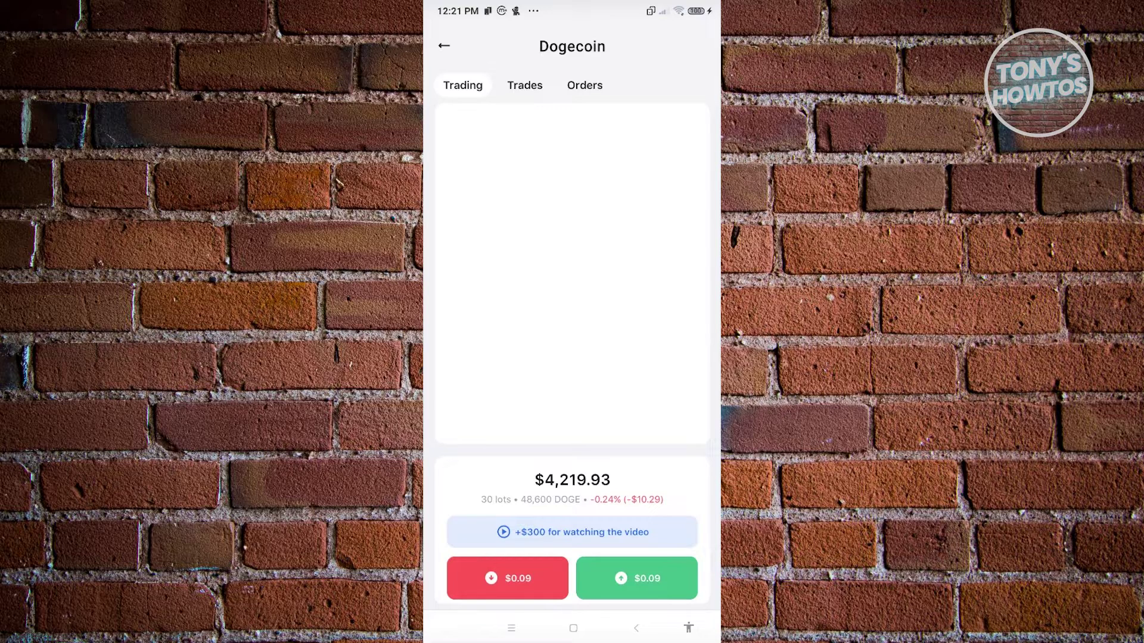
Check the Dogecoin trade history for the buy and sell, then return to the Market list.
{"action": "left_click", "coordinate": [524, 85]}
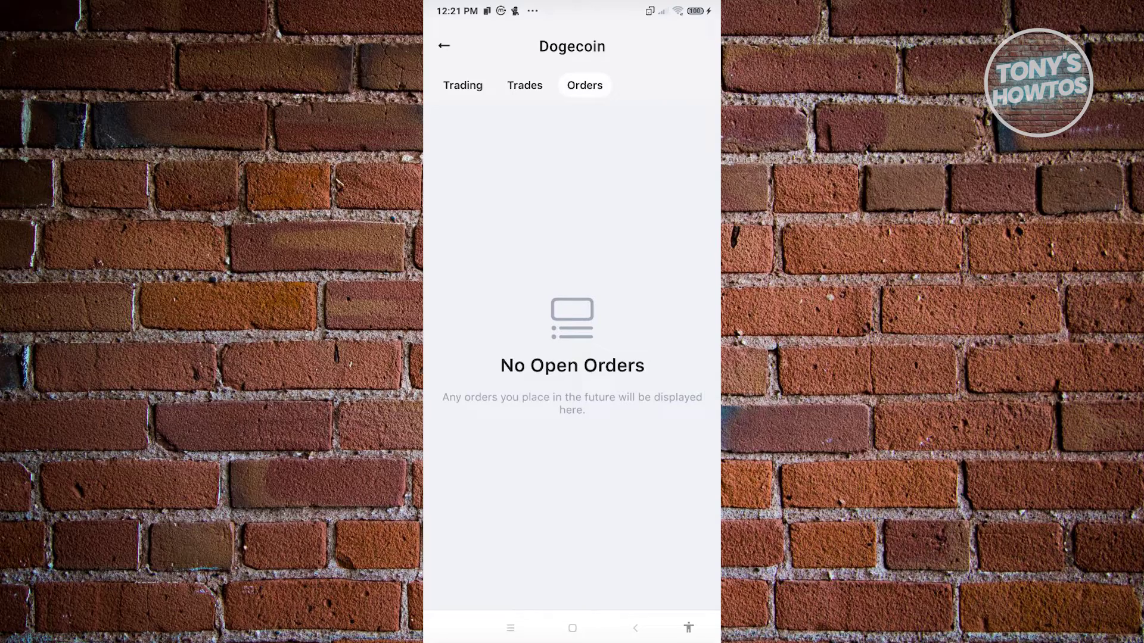
{"action": "left_click", "coordinate": [445, 46]}
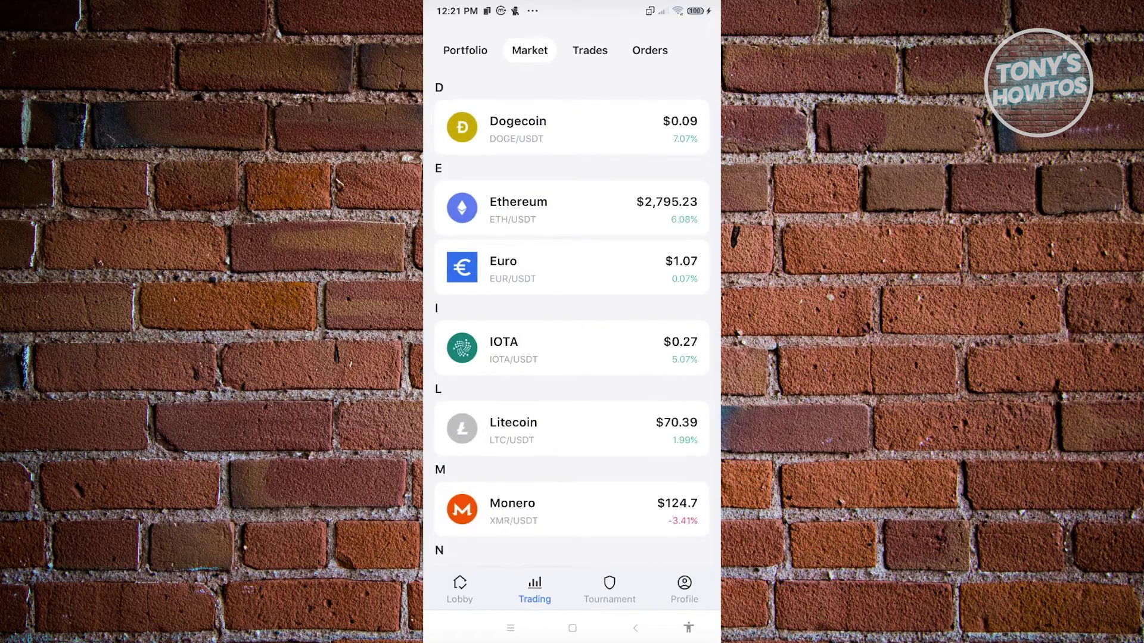